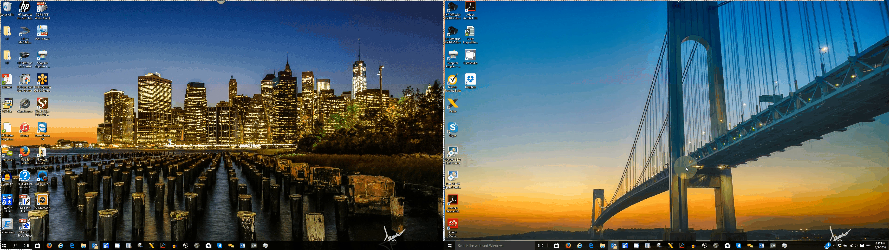
# Step: Show previews of the open Firefox windows from the taskbar
pyautogui.click(49, 246)
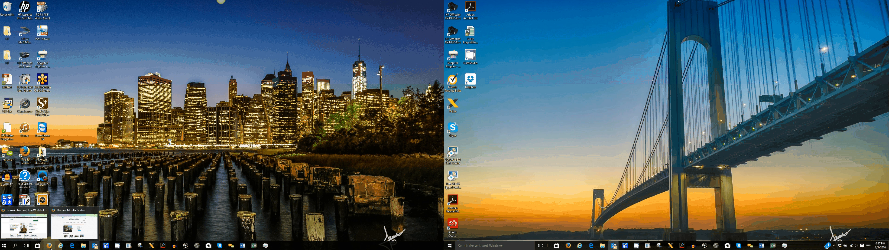
# Step: Bring the Gateway Wholesale Homes site window to the front instead of the GoDaddy domains page
pyautogui.click(26, 233)
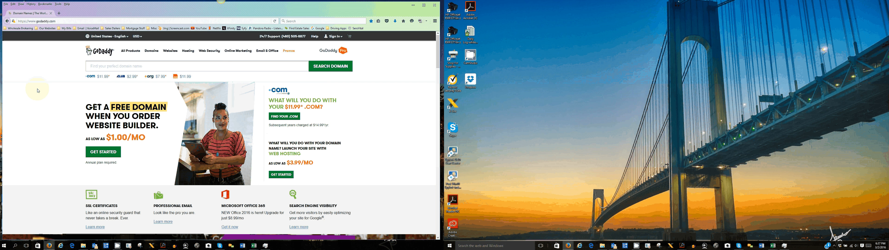
pyautogui.click(49, 245)
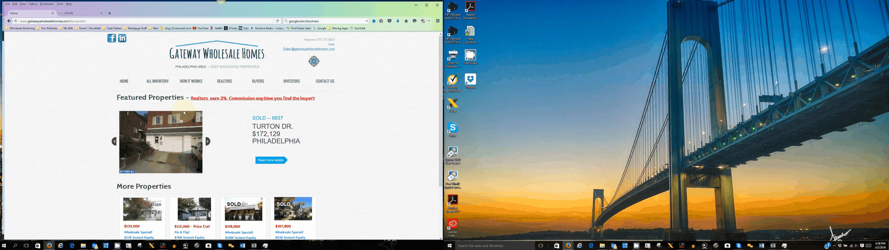
pyautogui.click(184, 113)
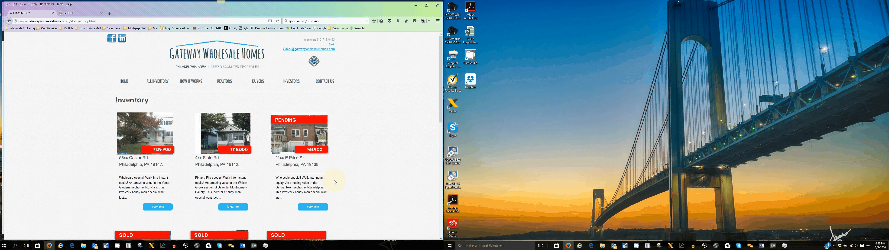
pyautogui.scroll(-5, 335, 182)
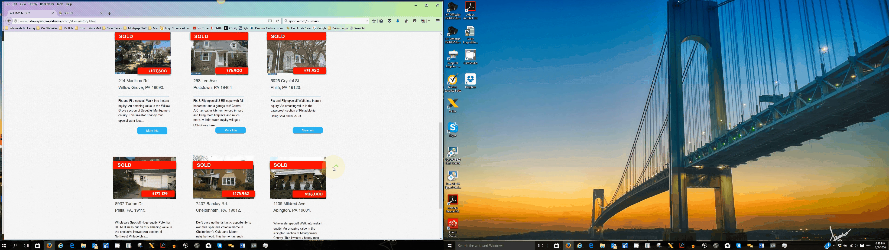
pyautogui.click(335, 168)
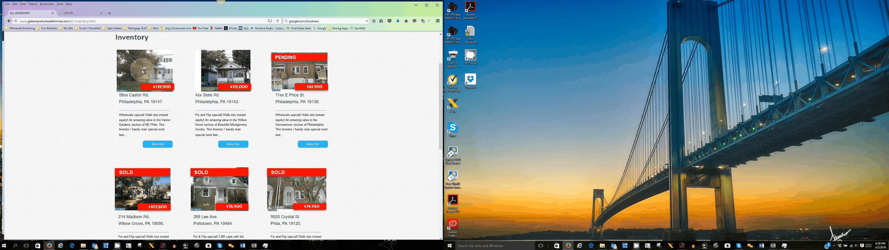
pyautogui.scroll(3, 154, 115)
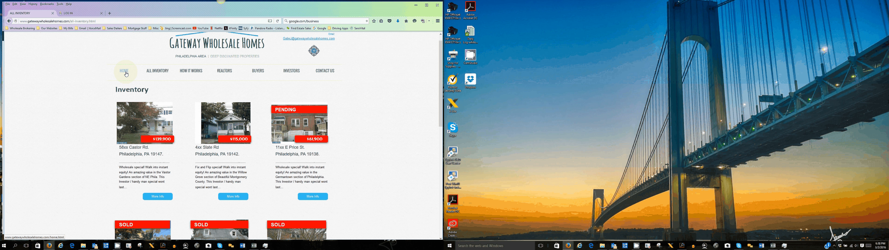
pyautogui.click(124, 71)
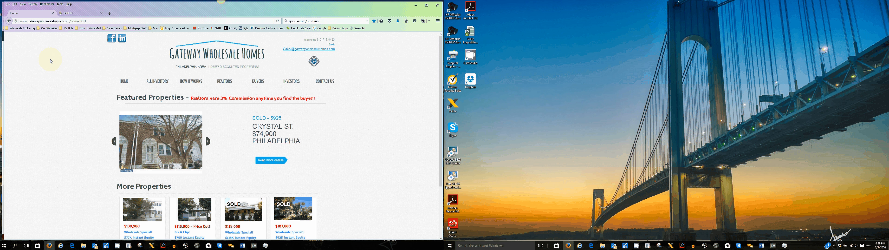
# Step: Log in to GoDaddy and open Manage for the Gateway site under Website Builder / InstantPage
pyautogui.hotkey('ctrl', 'Tab')
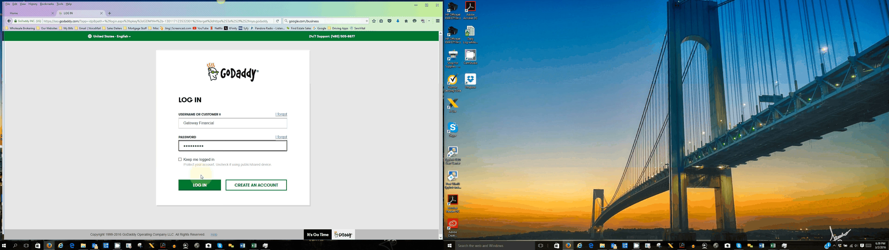
pyautogui.click(201, 182)
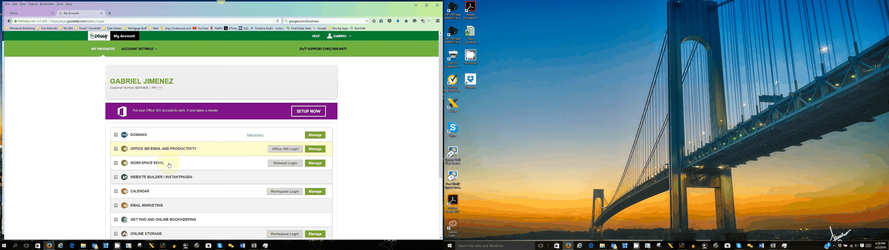
pyautogui.scroll(-1, 206, 152)
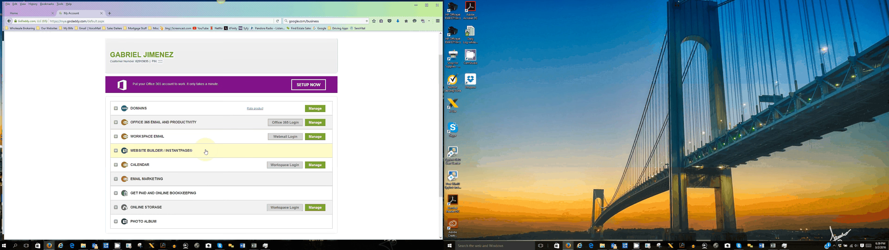
pyautogui.click(206, 152)
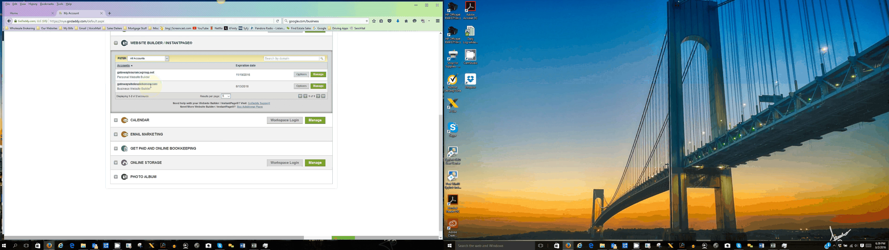
pyautogui.click(320, 89)
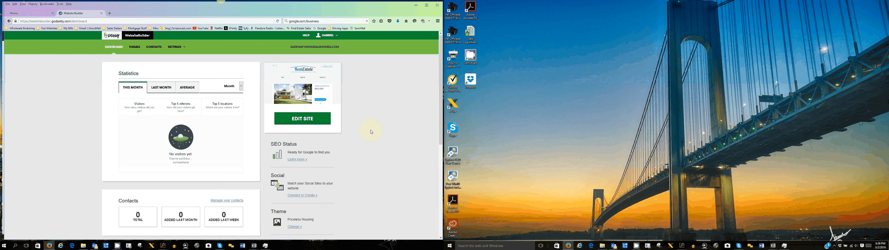
# Step: Open the site in the editor and select the home page's Featured Properties slideshow
pyautogui.click(309, 122)
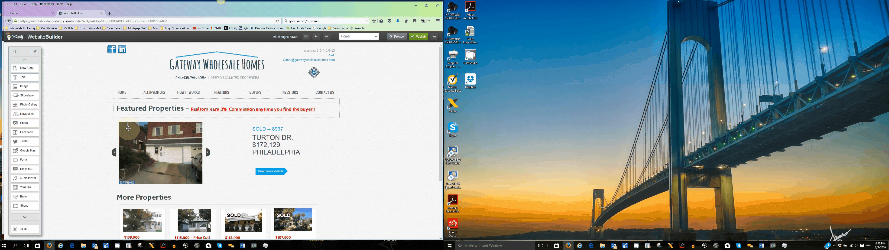
pyautogui.scroll(-1, 164, 139)
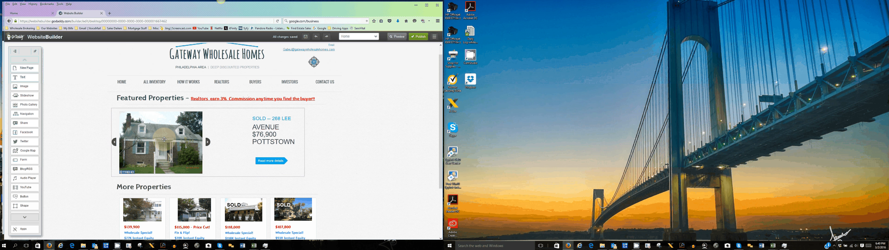
pyautogui.click(164, 139)
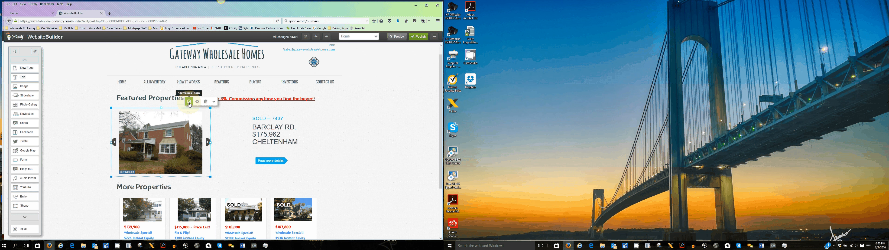
# Step: Open Add/Manage Photos for the slideshow, showing its six current property photos
pyautogui.click(190, 102)
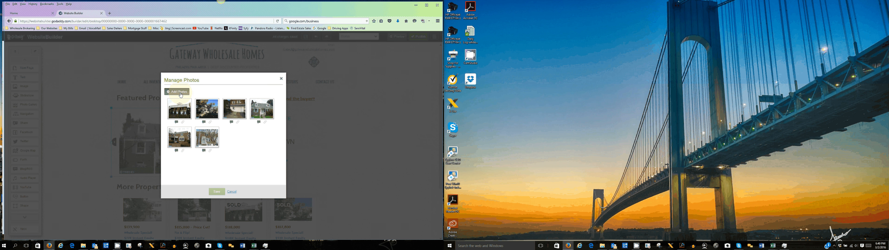
pyautogui.moveTo(773, 245)
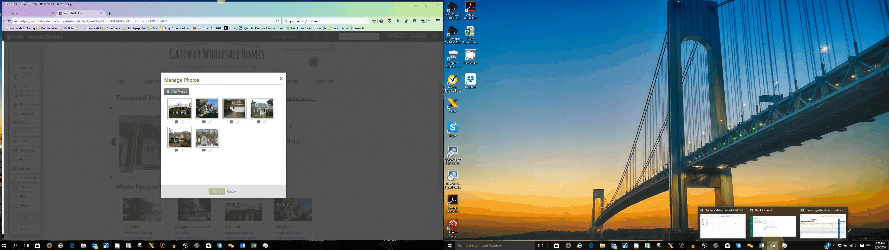
# Step: Check the daily file sheet workbook in Excel, minimize it, and choose Add Photos
pyautogui.click(824, 226)
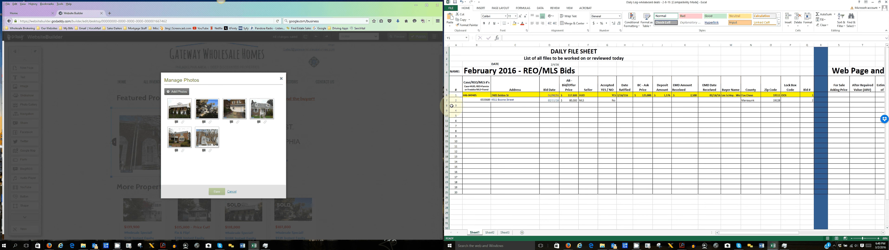
pyautogui.click(873, 2)
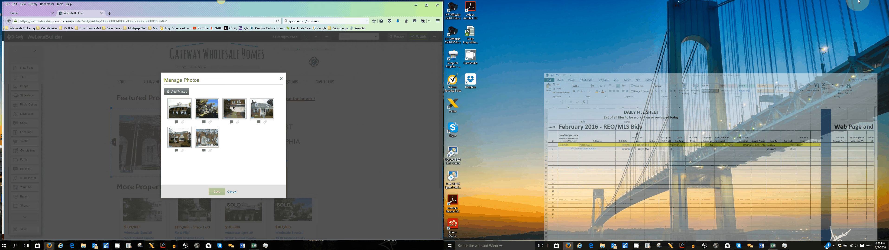
pyautogui.click(176, 92)
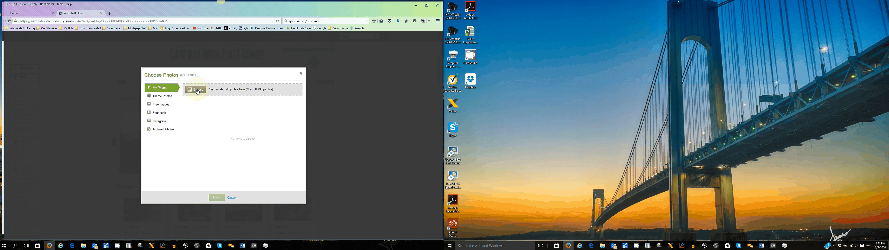
pyautogui.click(197, 90)
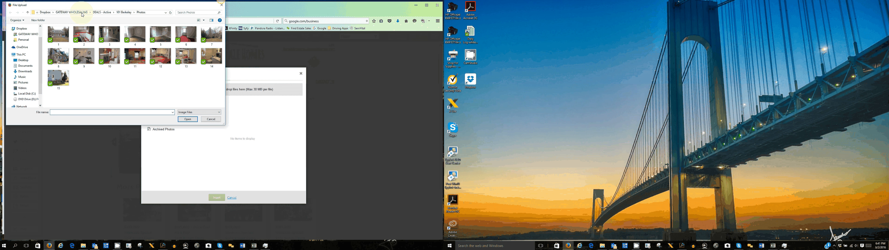
pyautogui.click(82, 14)
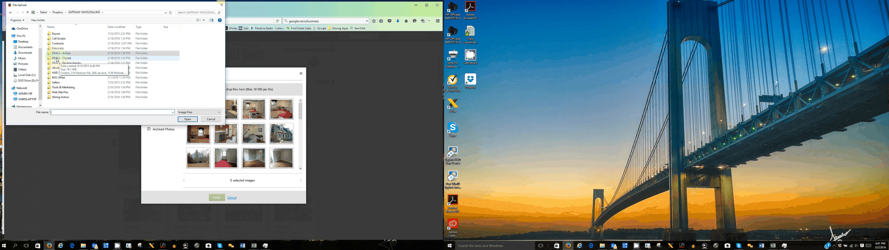
pyautogui.doubleClick(57, 58)
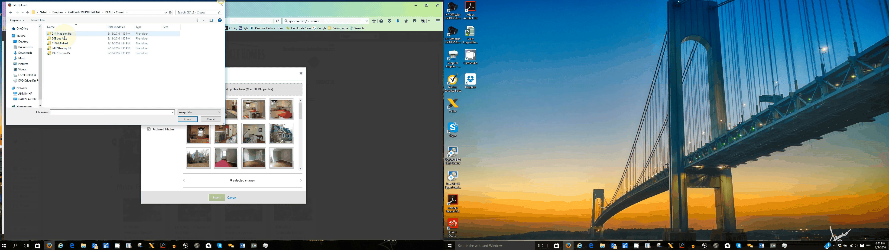
pyautogui.doubleClick(71, 53)
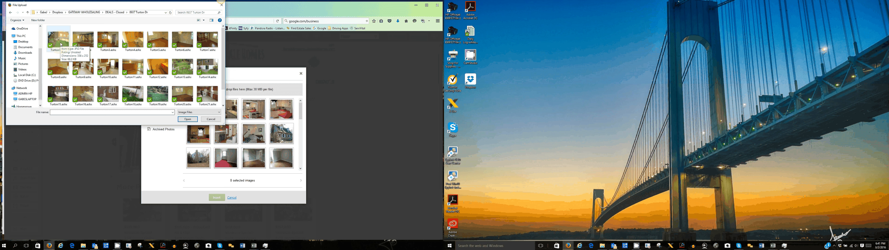
pyautogui.click(61, 44)
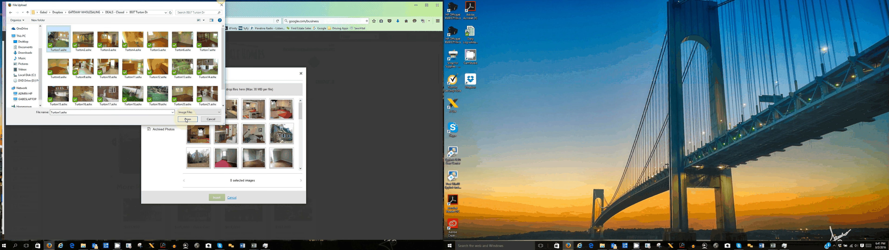
pyautogui.click(187, 119)
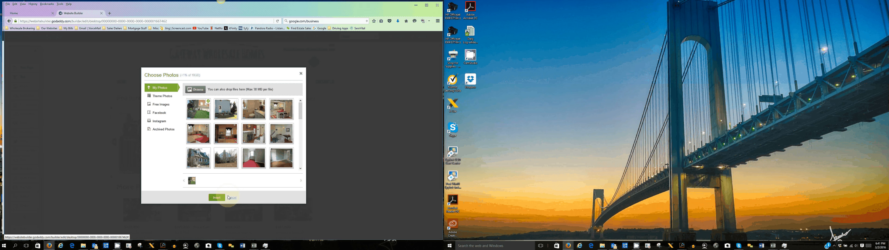
# Step: Insert the Turton photo as the seventh slide and open its caption box
pyautogui.click(230, 197)
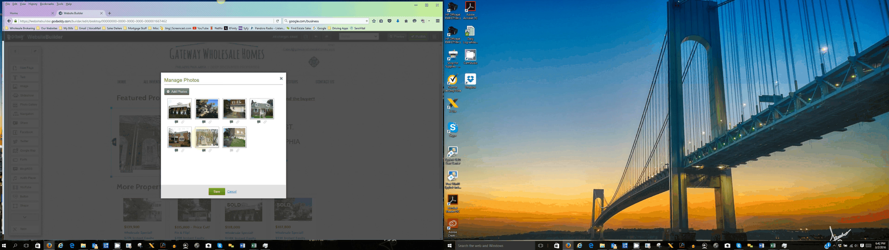
pyautogui.click(232, 151)
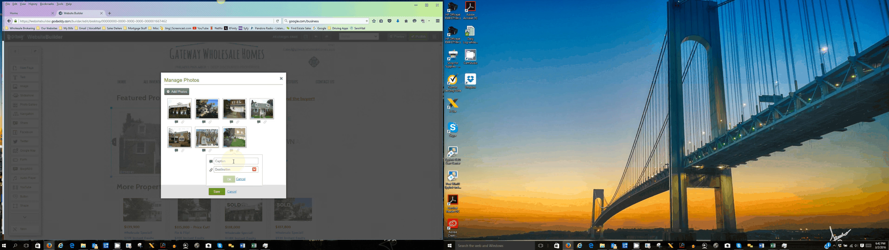
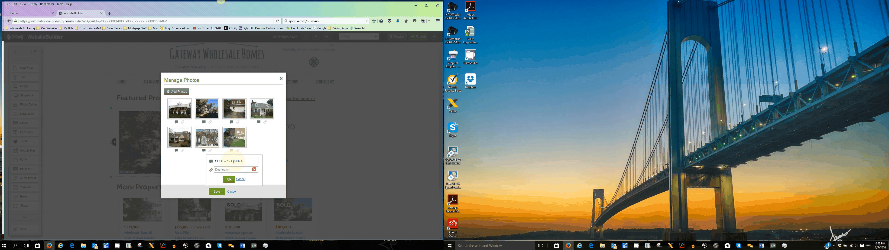
pyautogui.press('BackSpace')
pyautogui.press('BackSpace')
pyautogui.press('BackSpace')
pyautogui.press('BackSpace')
pyautogui.press('BackSpace')
pyautogui.press('BackSpace')
pyautogui.press('BackSpace')
pyautogui.press('BackSpace')
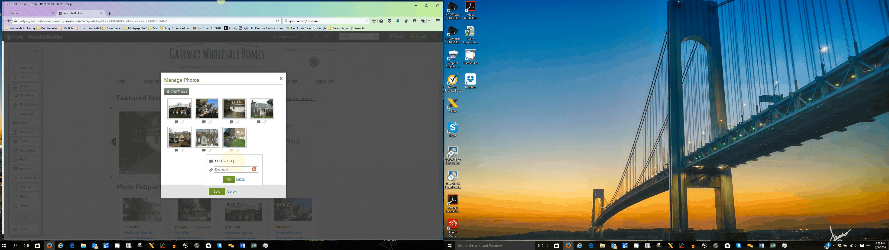
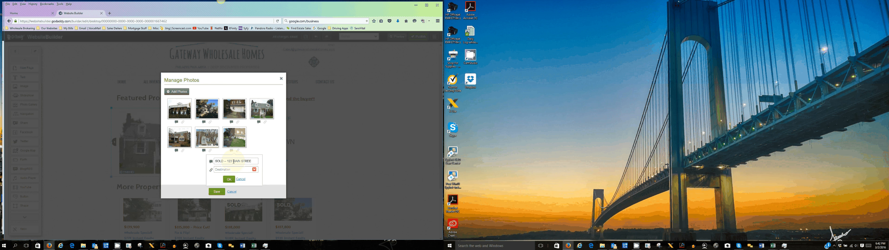
pyautogui.moveTo(225, 79); pyautogui.dragTo(175, 83)
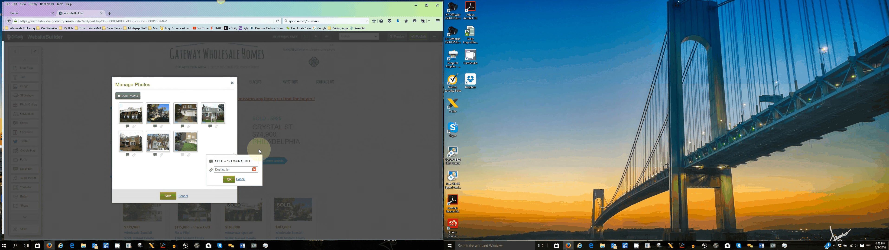
pyautogui.click(254, 161)
pyautogui.write('T')
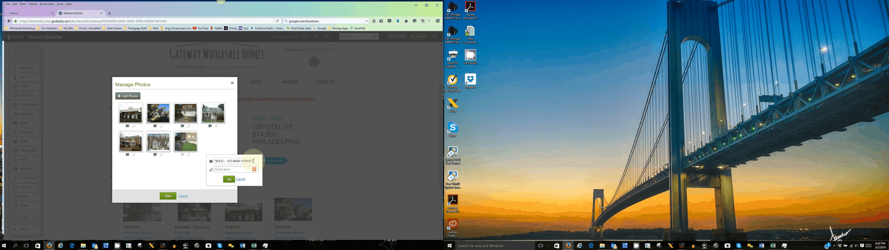
pyautogui.write(' S')
pyautogui.write('100,000')
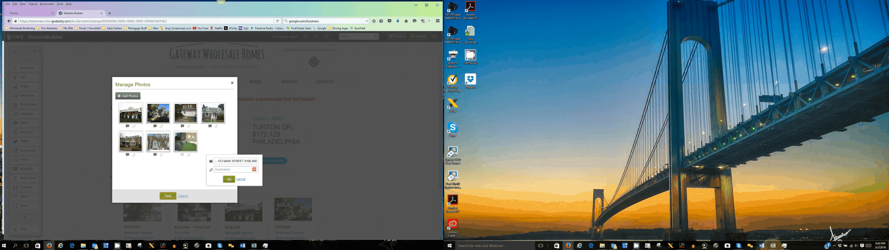
pyautogui.click(776, 247)
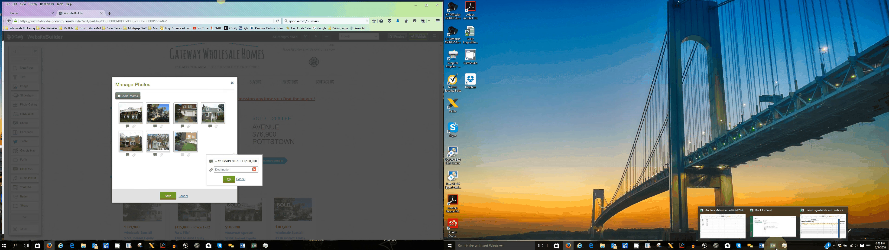
# Step: Check the County column in the Excel daily log, append 'Willow Grove' to the caption, and confirm
pyautogui.click(824, 224)
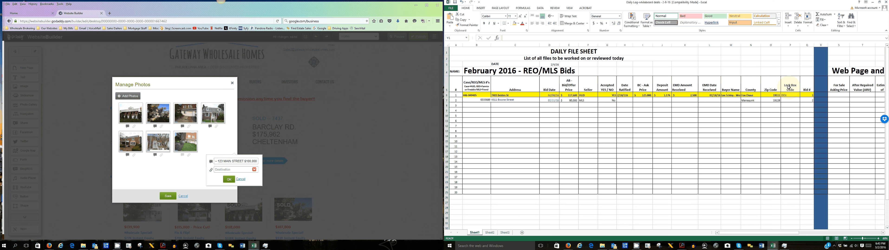
pyautogui.click(754, 45)
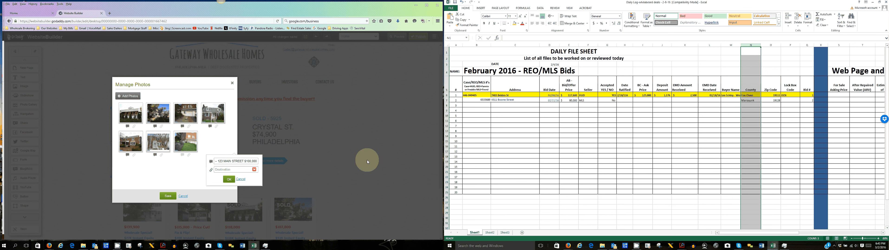
pyautogui.click(258, 161)
pyautogui.write('WIL')
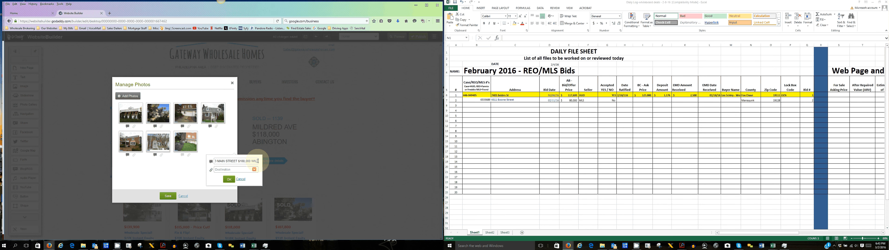
pyautogui.write('LOW gROVE')
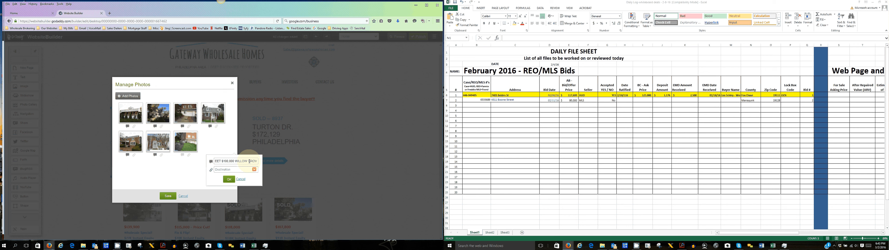
pyautogui.click(229, 179)
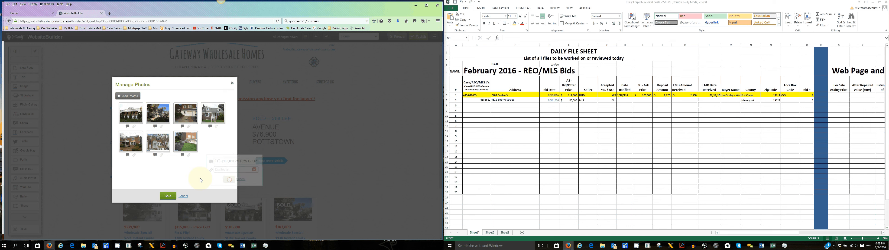
# Step: Save the photo changes, then delete the seventh slideshow photo and save the remaining six
pyautogui.click(167, 197)
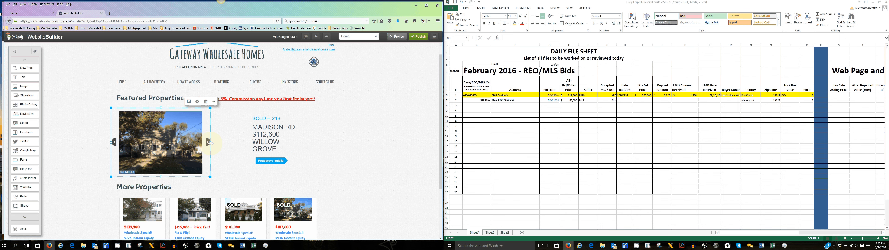
pyautogui.click(208, 142)
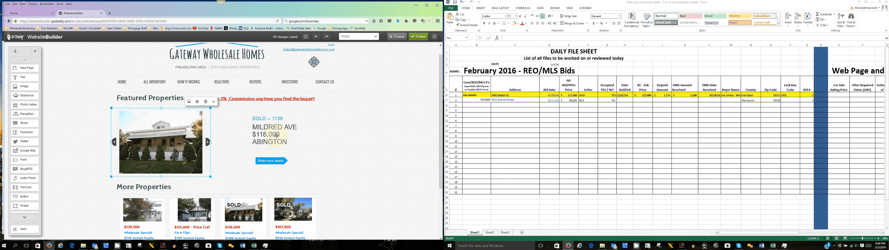
pyautogui.click(188, 101)
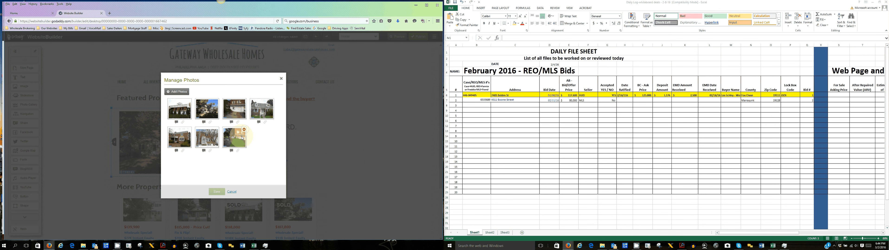
pyautogui.click(244, 130)
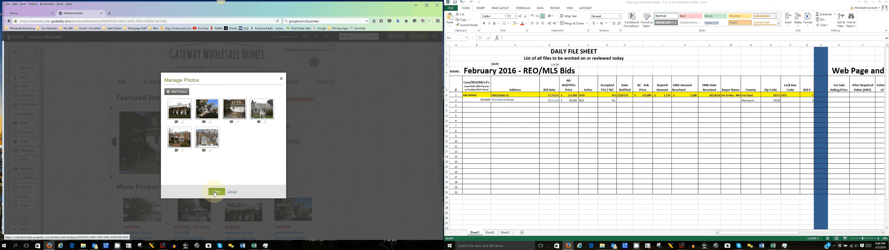
pyautogui.click(215, 192)
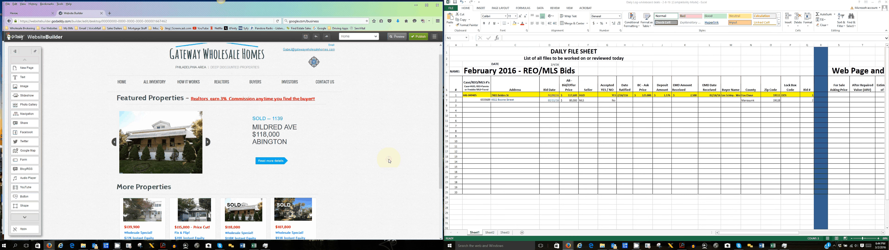
# Step: Scroll down and back up to check the slideshow, then minimize the Excel daily log window
pyautogui.scroll(-2, 389, 160)
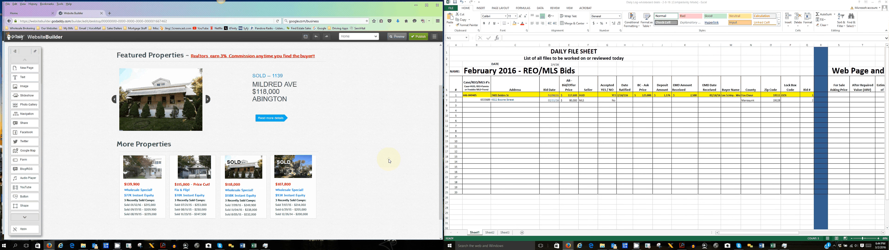
pyautogui.scroll(2, 142, 149)
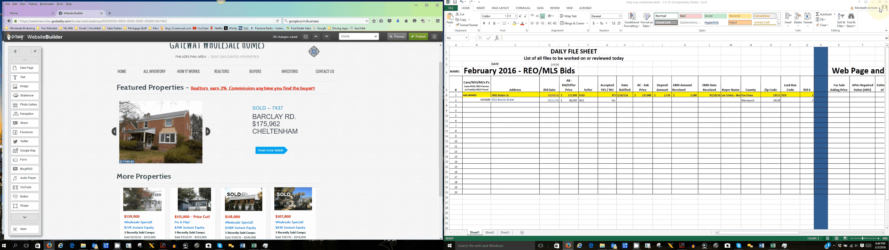
pyautogui.click(873, 2)
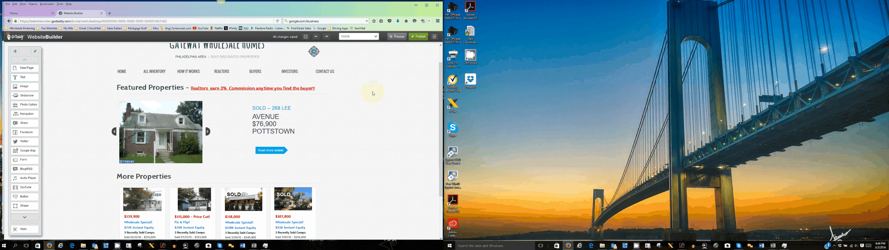
# Step: Preview the site, exit the preview, and go to the Manage Site dashboard
pyautogui.click(394, 38)
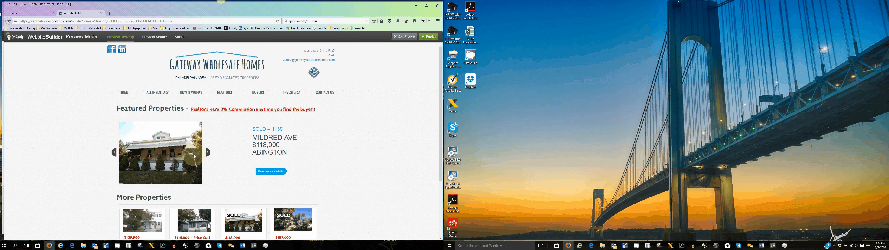
pyautogui.click(397, 38)
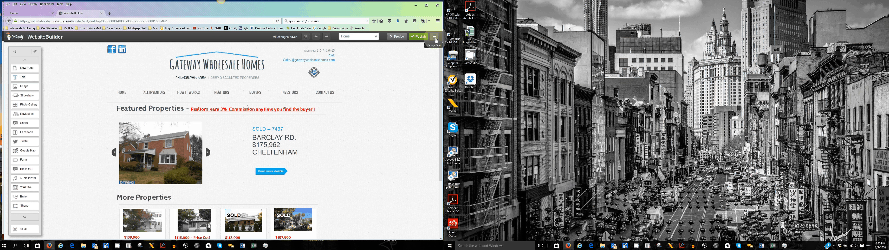
pyautogui.click(435, 37)
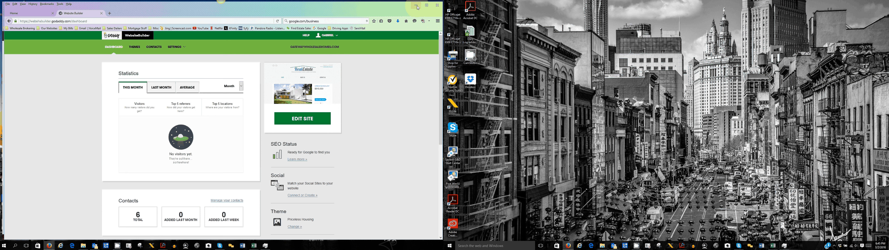
# Step: Minimize the dashboard window and the godaddy.com Firefox window to show the desktop
pyautogui.click(417, 5)
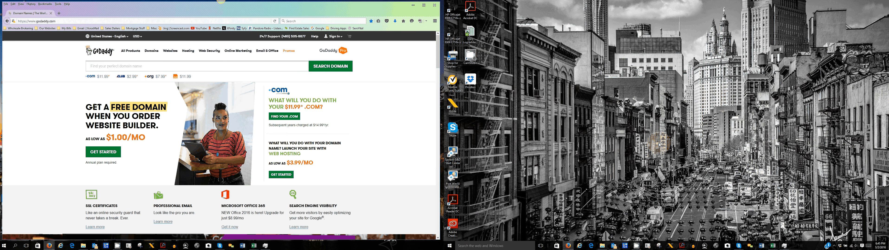
pyautogui.press('super+d')
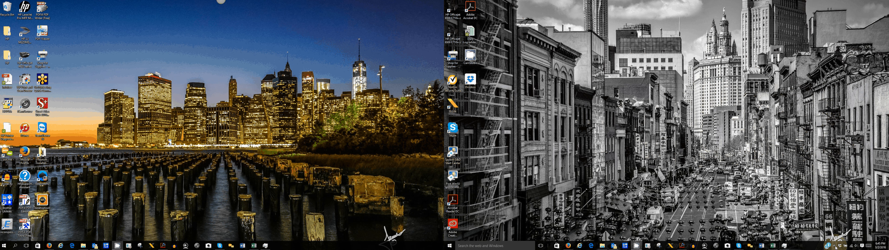